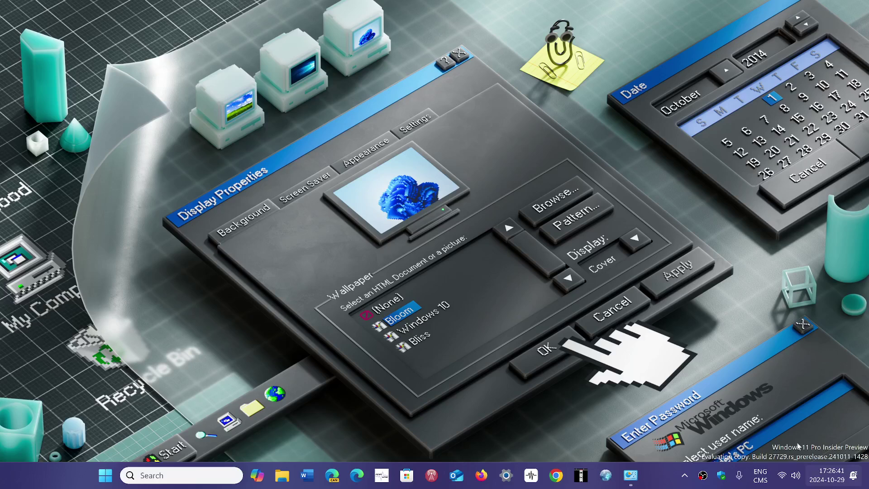
# Review the Wi-Fi page in Network & Internet settings, then close Settings
pyautogui.rightClick(783, 477)
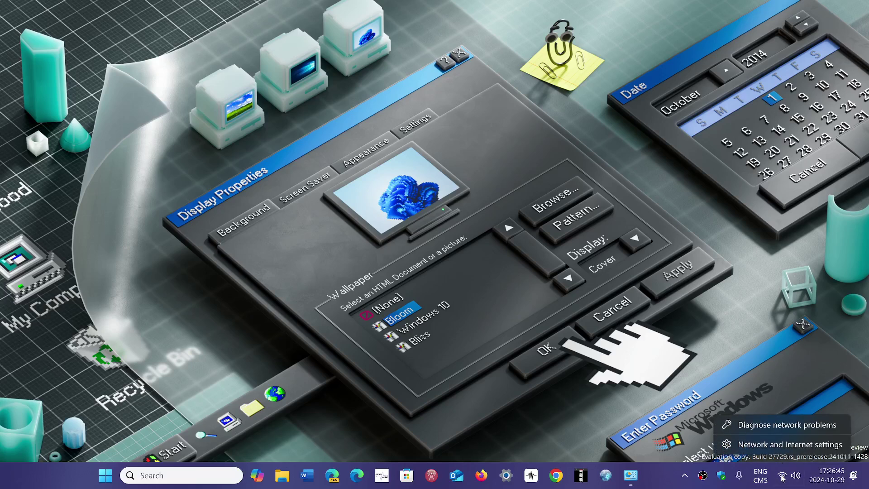
pyautogui.click(781, 447)
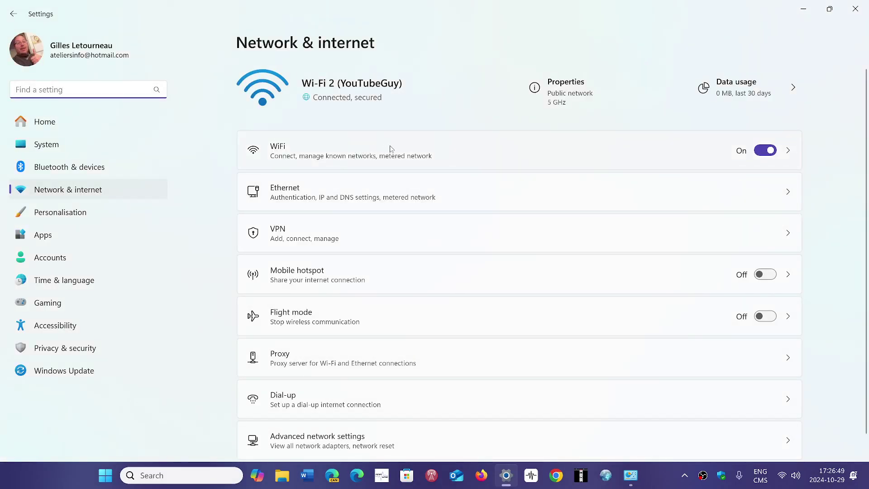
pyautogui.click(391, 150)
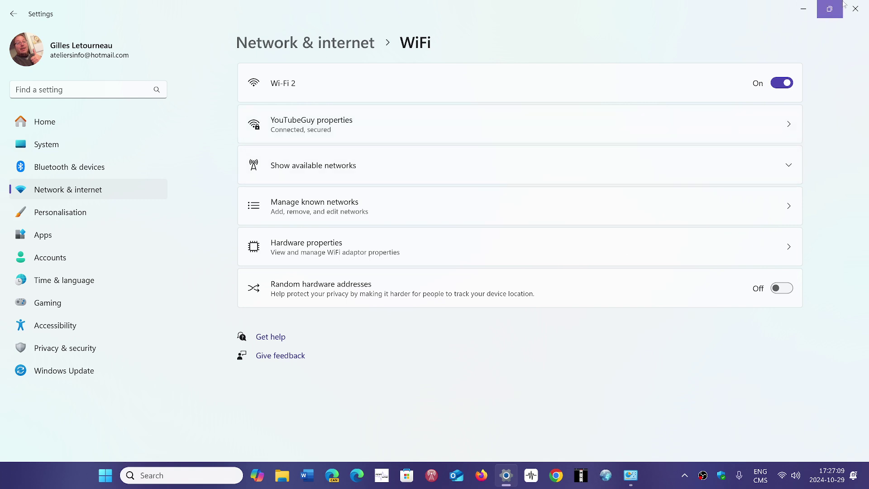
pyautogui.click(856, 10)
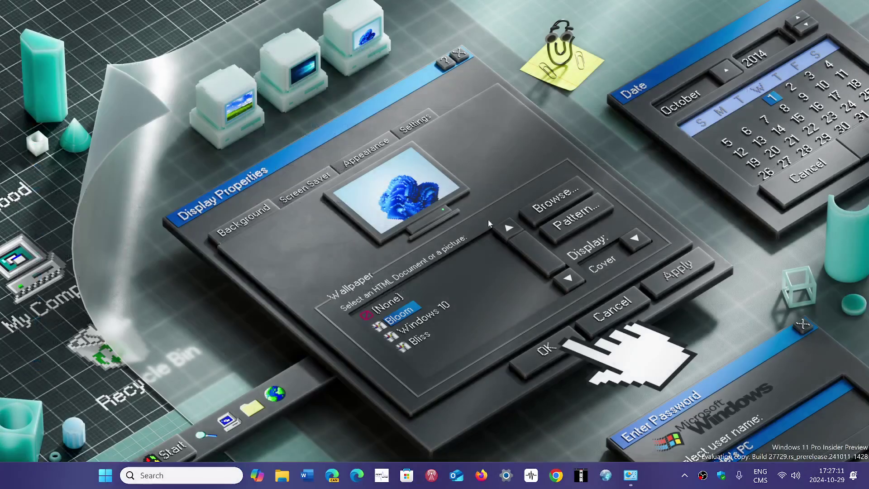
# Inspect the Network adapters list in Device Manager, then restore the Network Connections window
pyautogui.rightClick(106, 476)
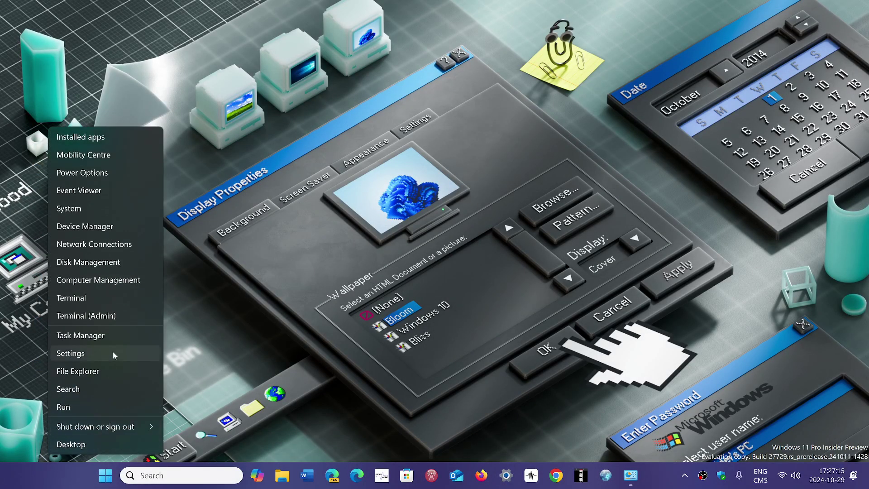
pyautogui.click(108, 226)
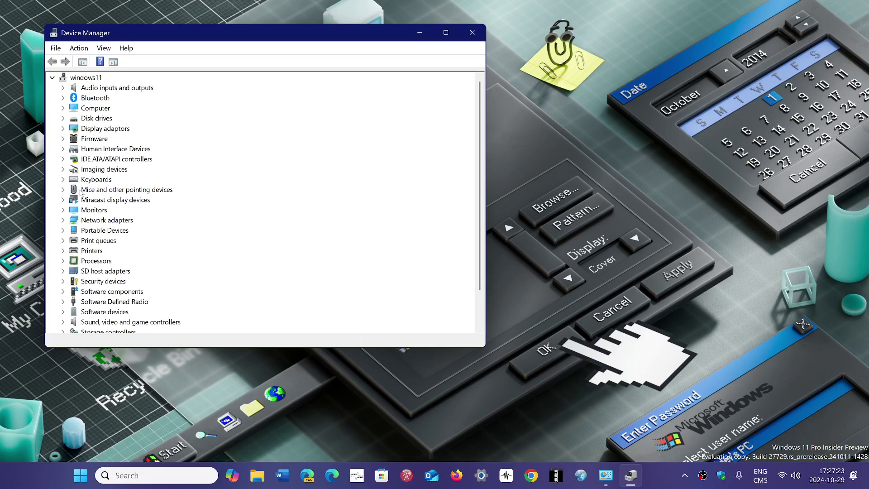
pyautogui.click(63, 220)
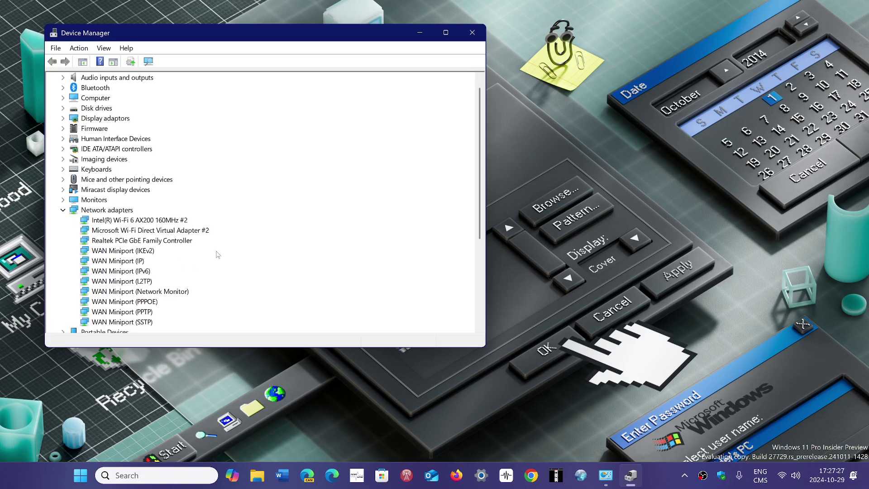
pyautogui.click(472, 33)
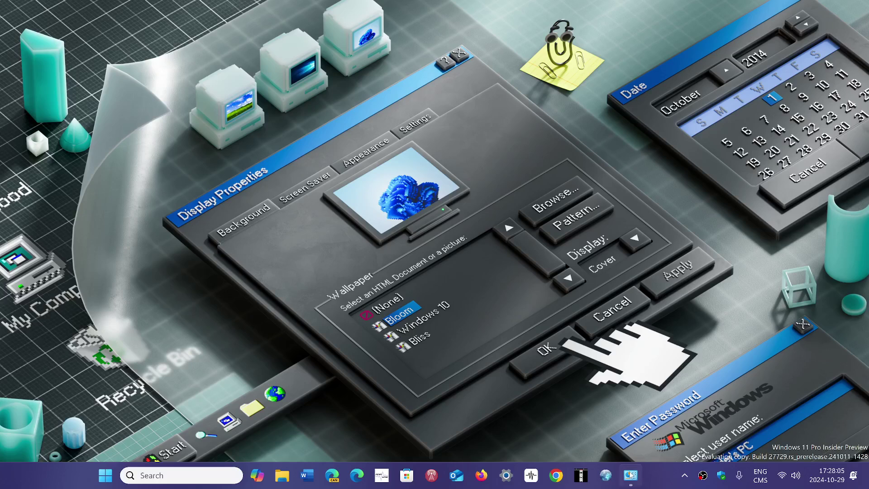
pyautogui.click(631, 475)
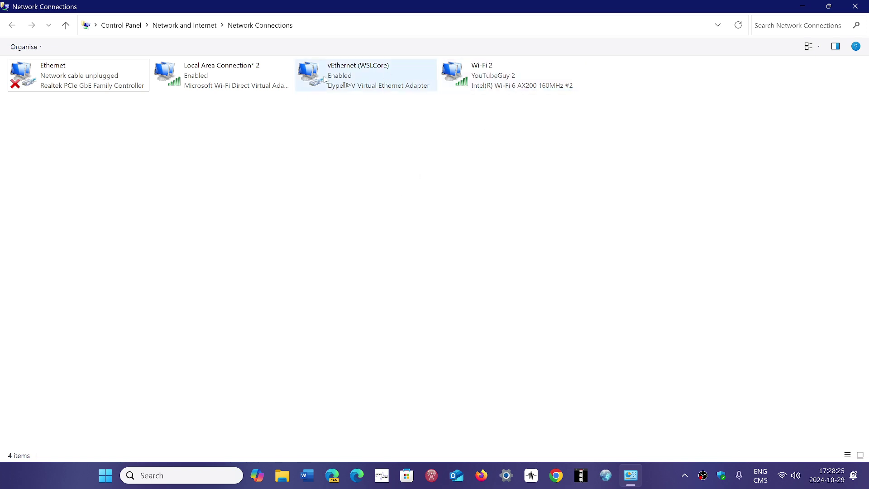
pyautogui.rightClick(483, 85)
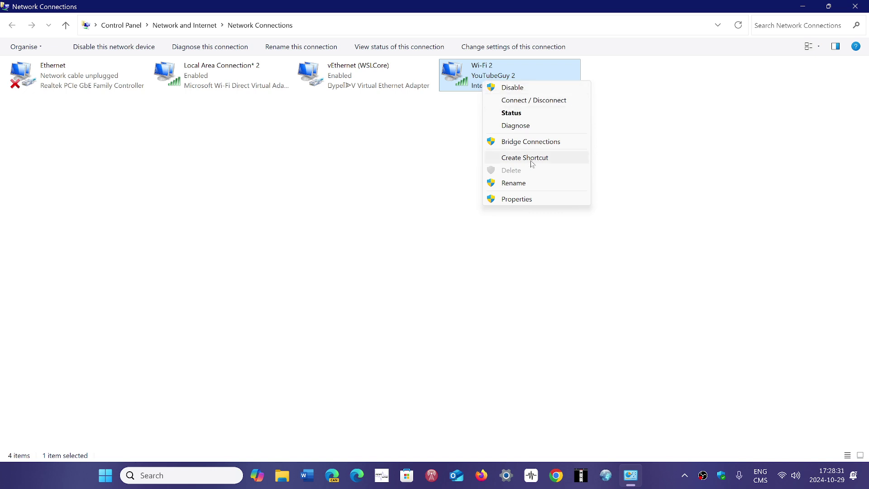
pyautogui.click(538, 201)
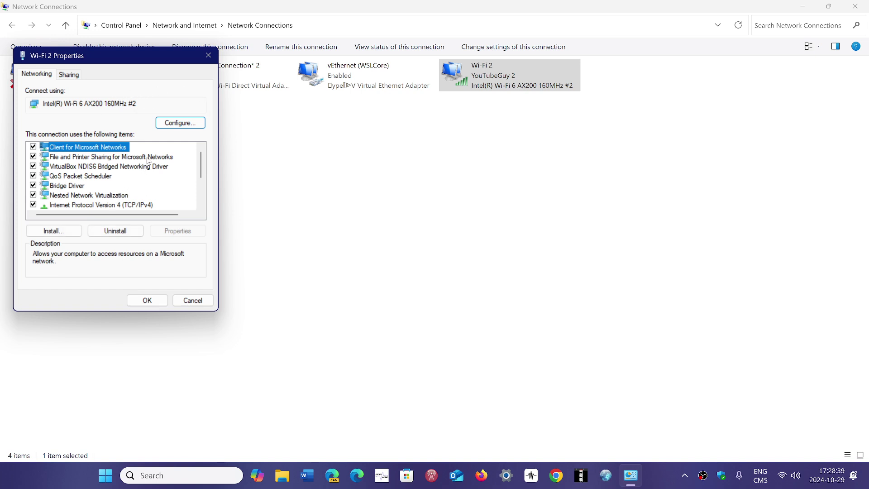
pyautogui.moveTo(201, 177)
pyautogui.scroll(-1, 202, 180)
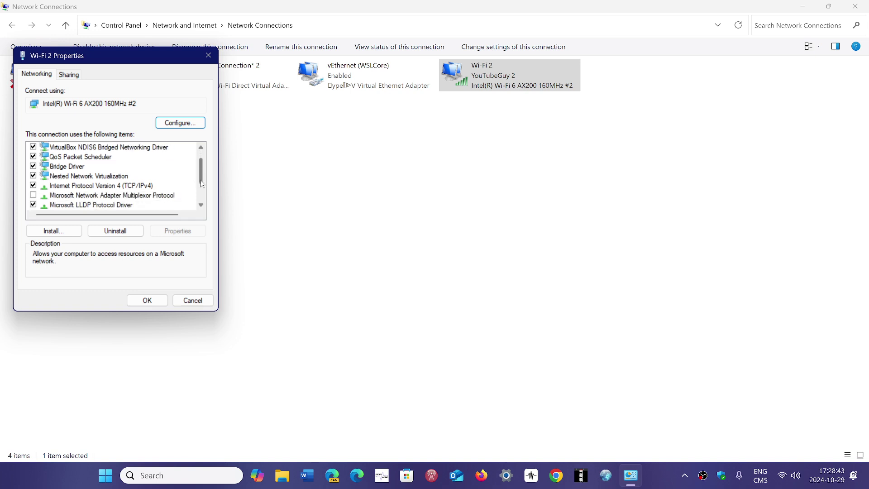
pyautogui.scroll(-1, 203, 180)
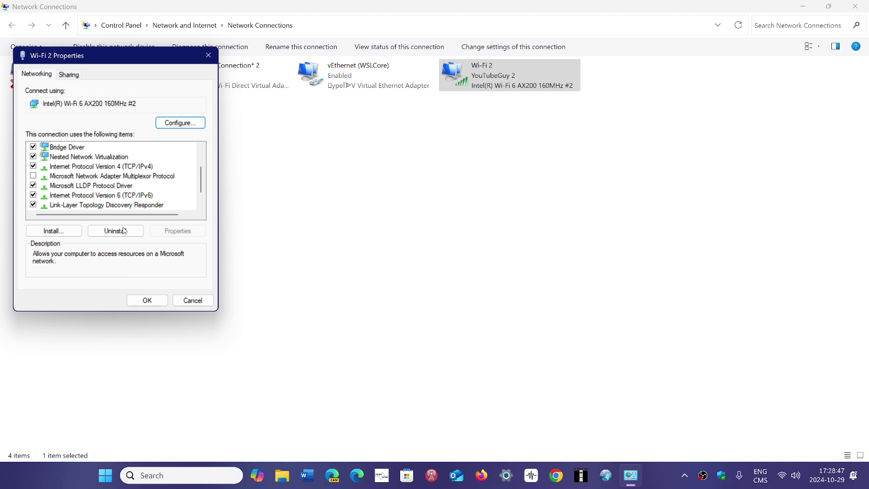
pyautogui.click(193, 301)
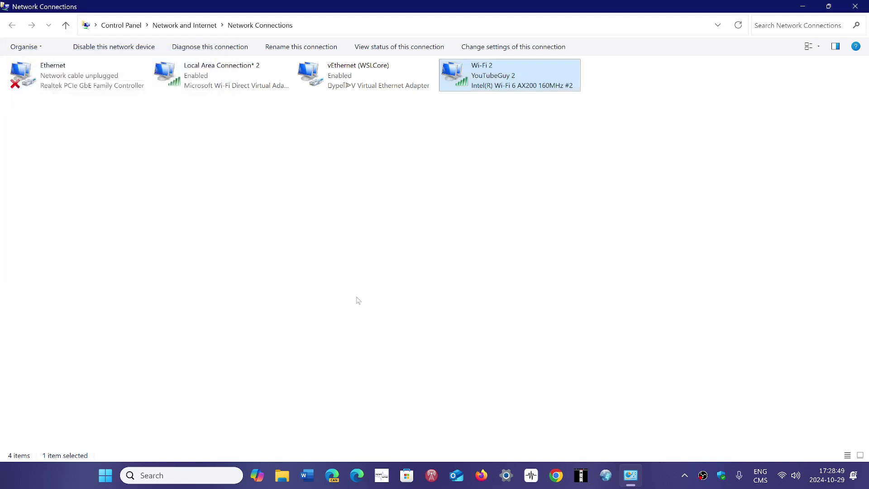
# Close Network Connections, leaving only the retro-wallpaper Windows 11 desktop
pyautogui.click(857, 6)
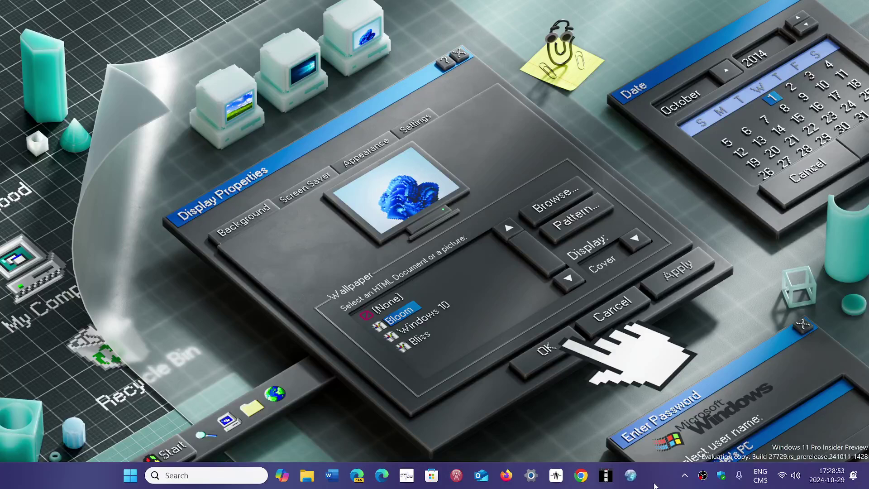